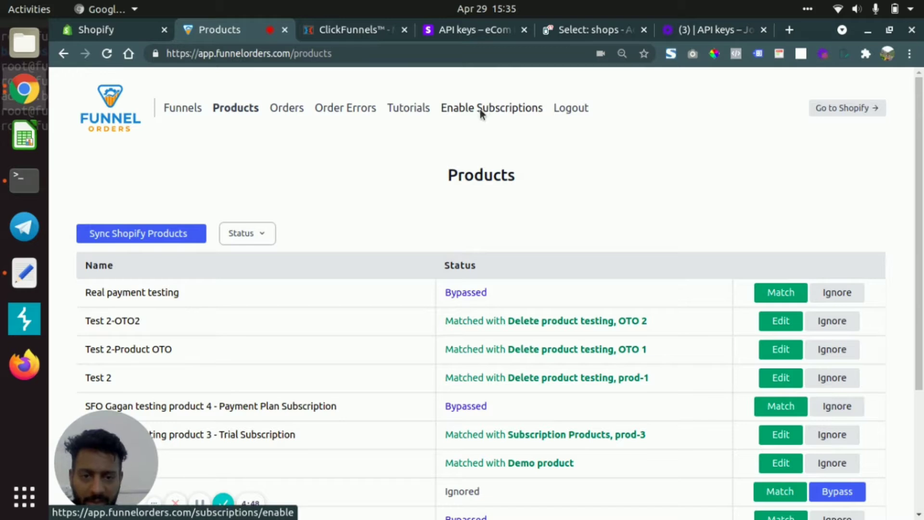
- Open the Funnel Orders page for enabling subscriptions, and bring up the Developers API keys page in the Stripe dashboard
click(481, 110)
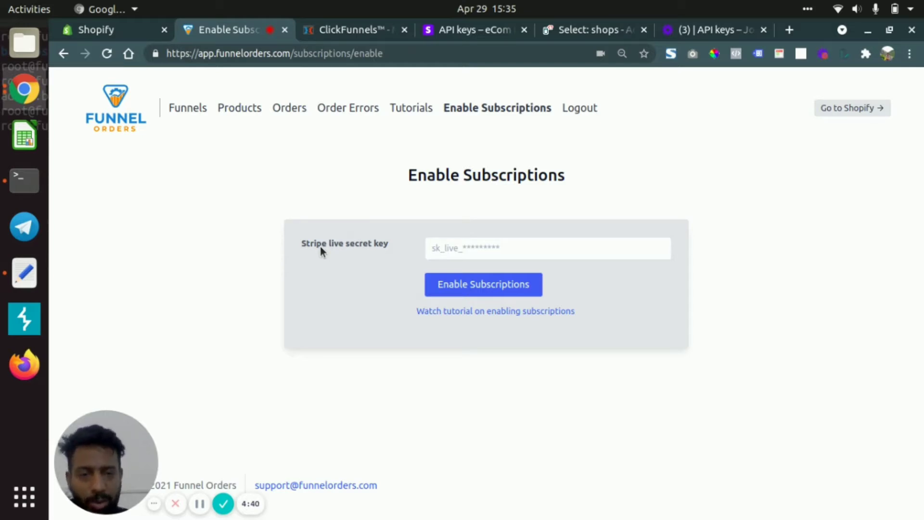
click(465, 31)
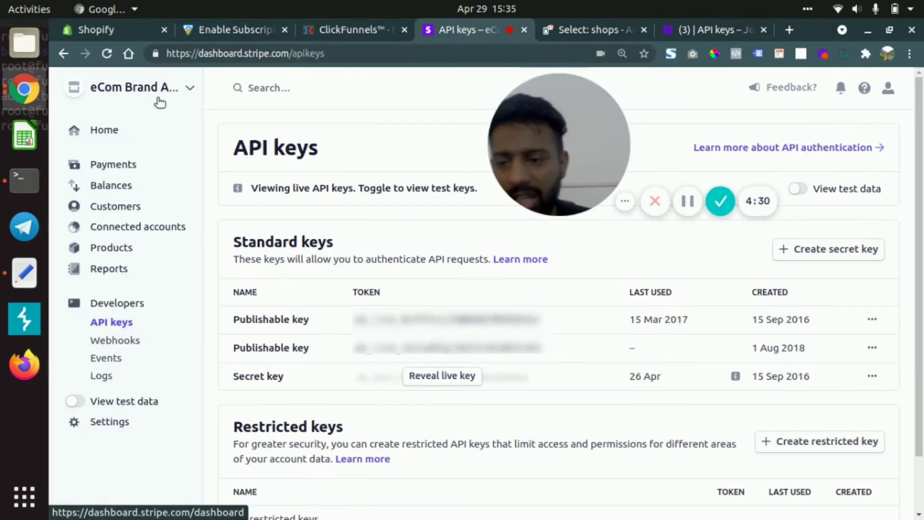
click(120, 303)
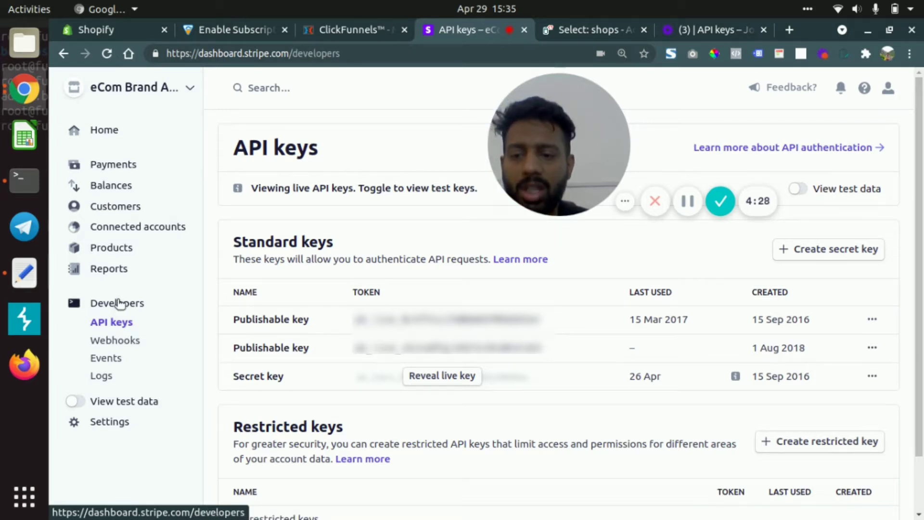
click(102, 327)
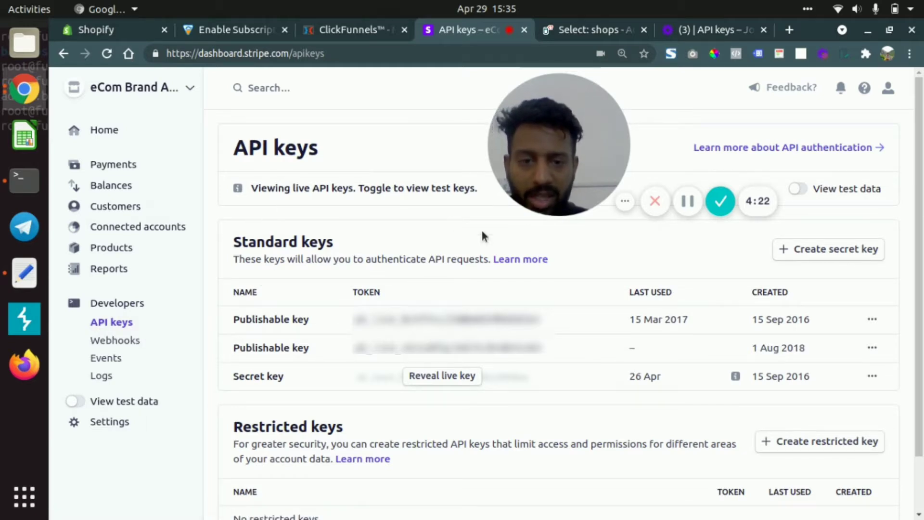
drag(527, 161, 234, 480)
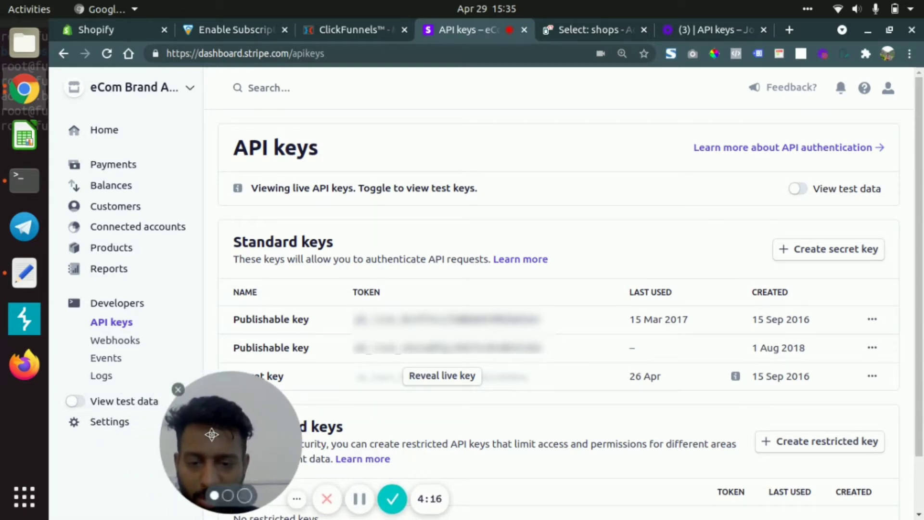
drag(219, 434, 114, 434)
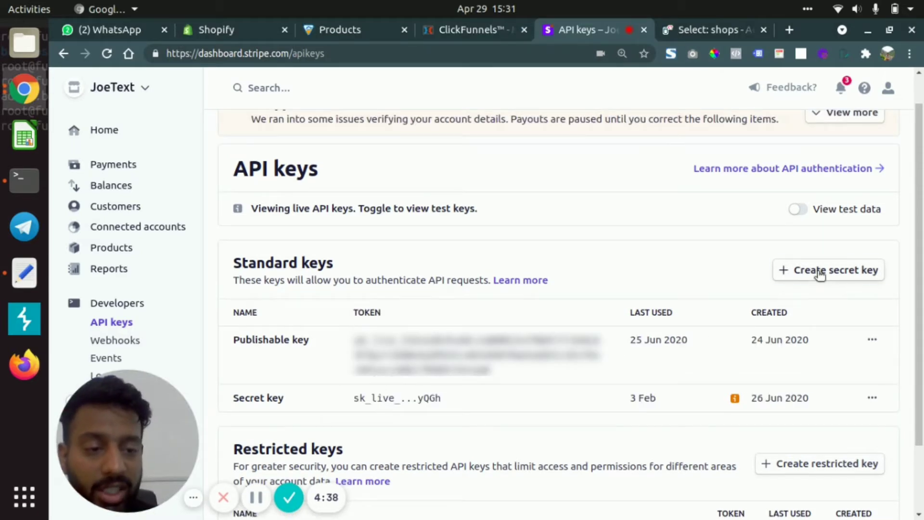
- Create a new standard secret key named "Secret key for FO" and copy the generated key
click(812, 280)
text(Se)
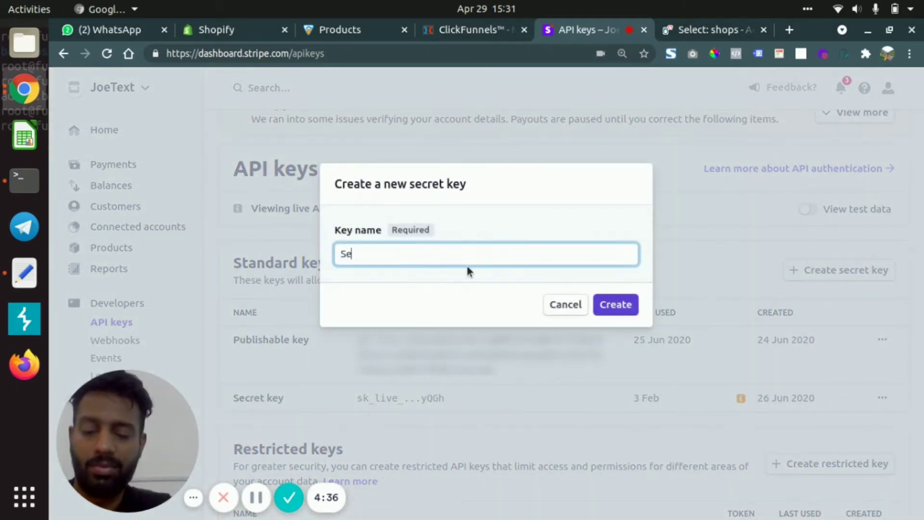
text(cret key f)
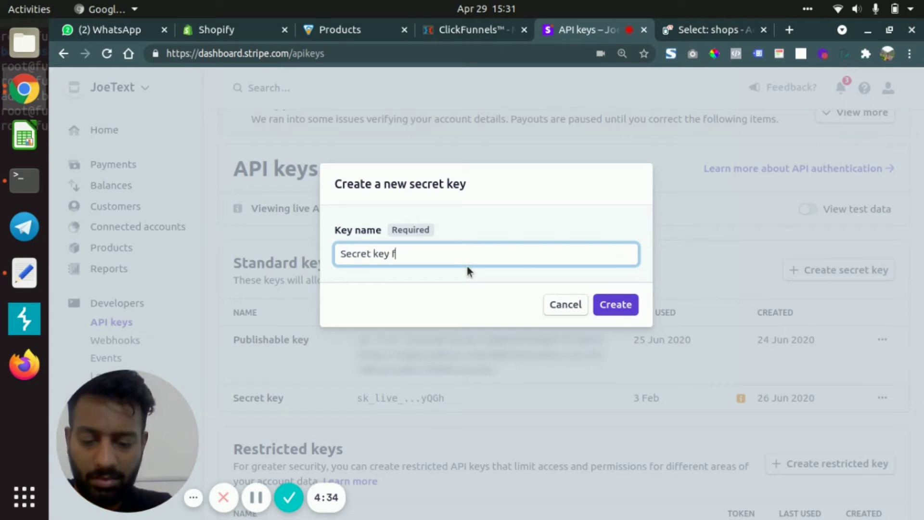
text(or FO)
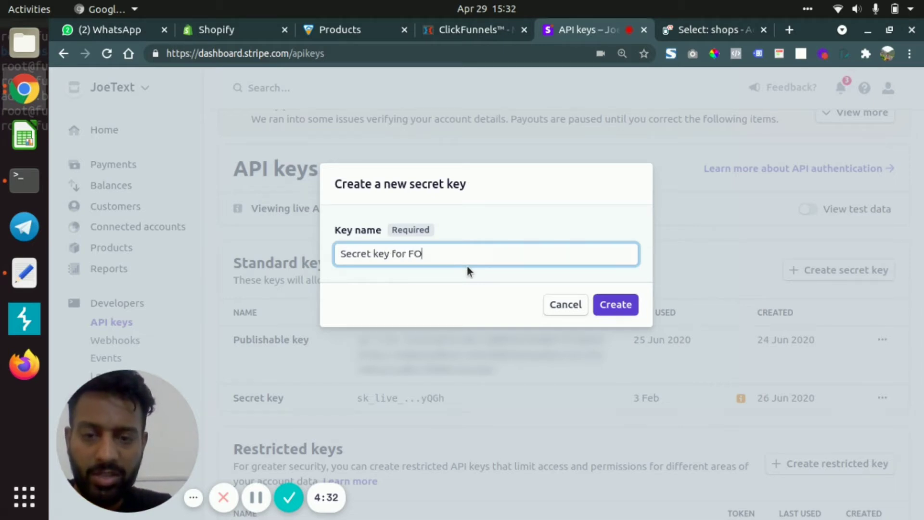
click(613, 304)
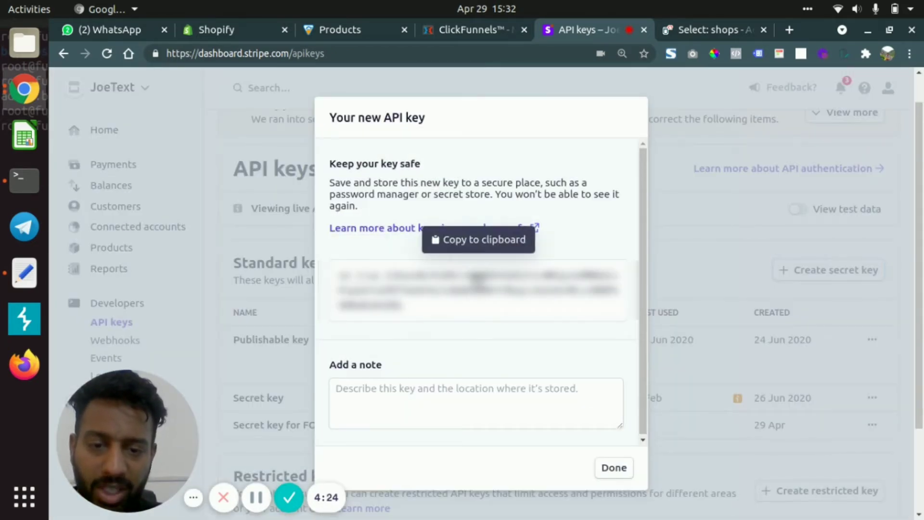
click(477, 278)
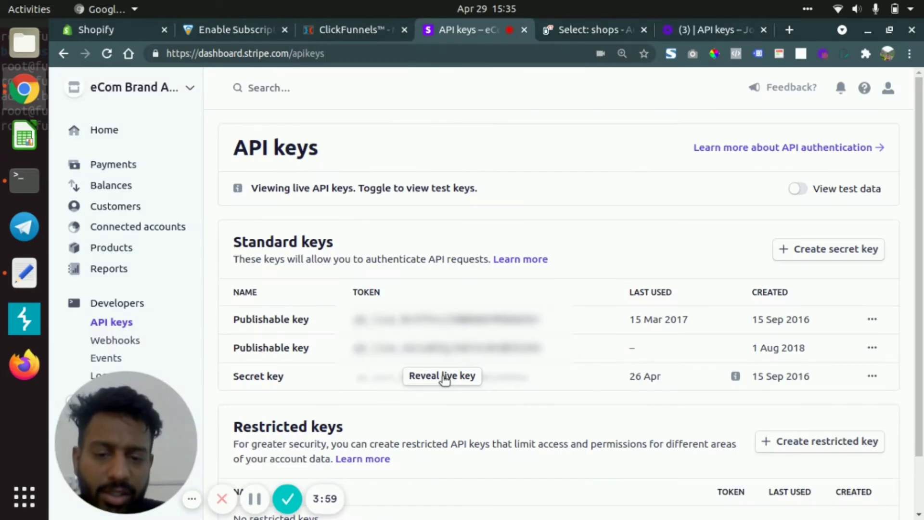
- Copy the existing Stripe live secret key and enable subscriptions in Funnel Orders by pasting it into the Stripe live secret key field
click(439, 378)
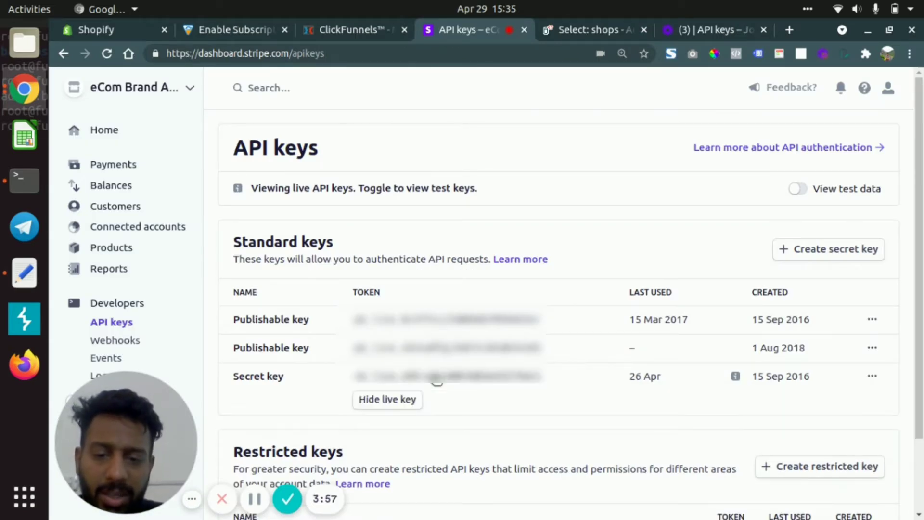
click(531, 378)
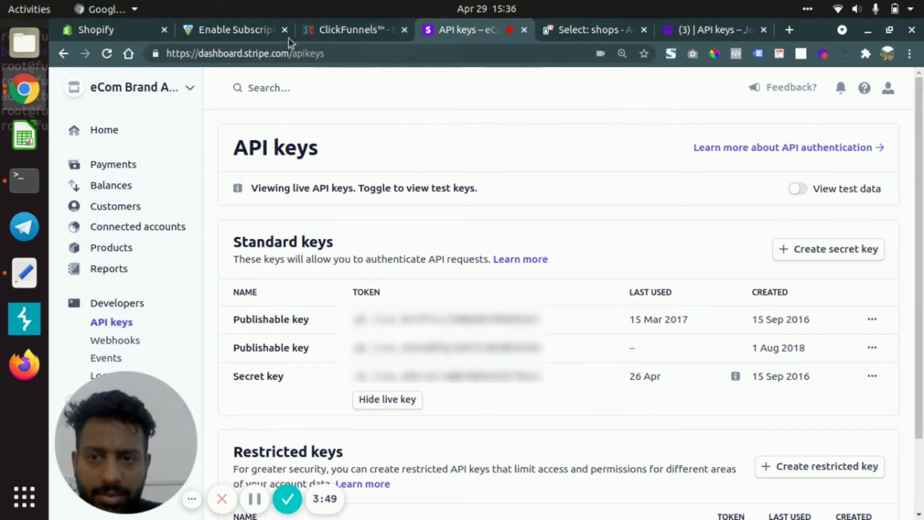
click(230, 29)
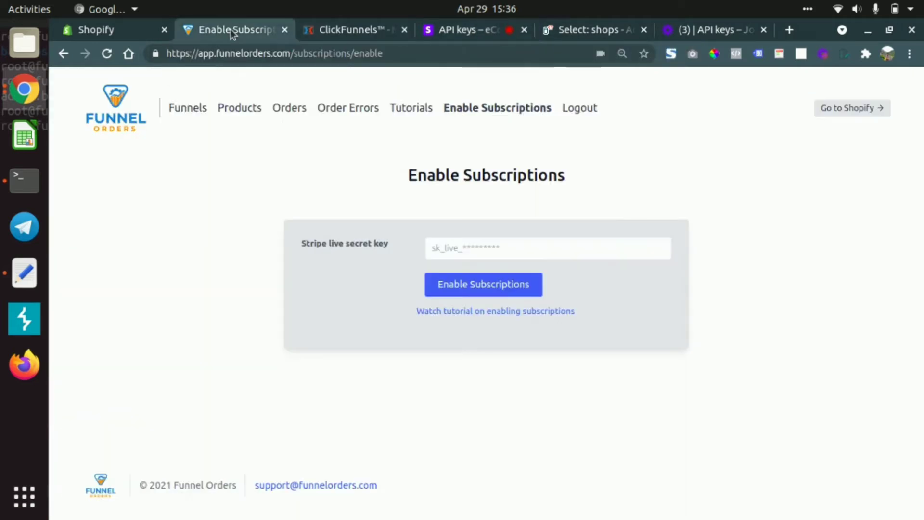
click(483, 251)
key(ctrl+v)
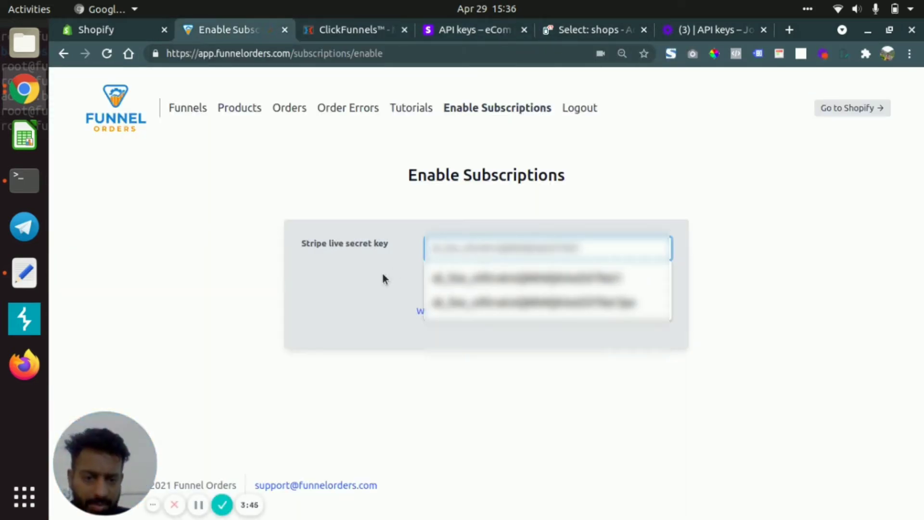
click(348, 288)
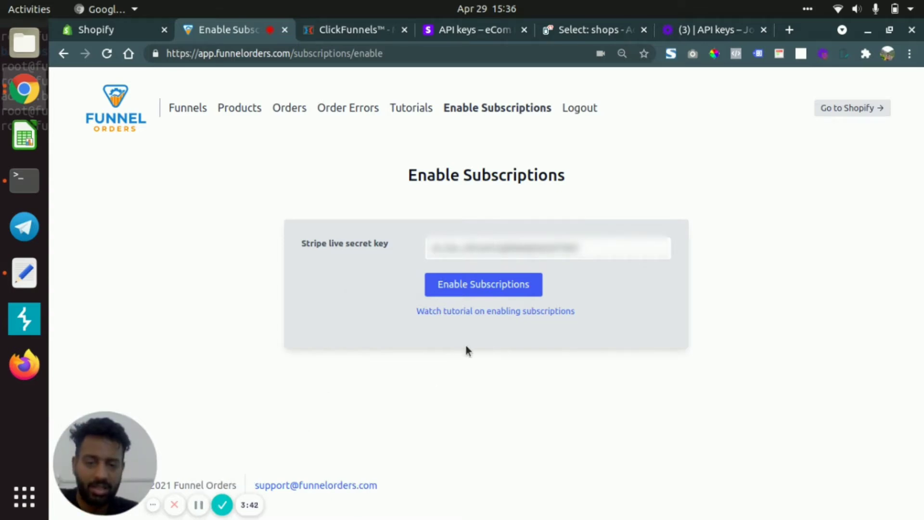
click(469, 287)
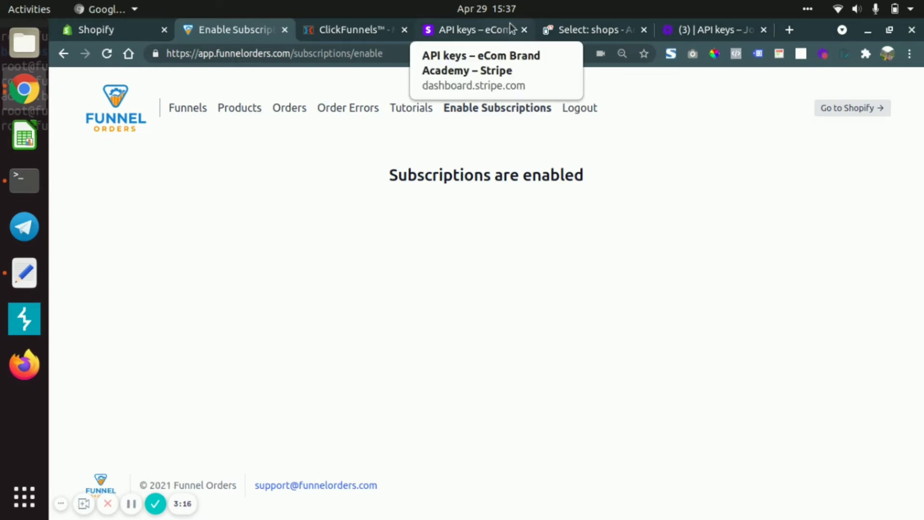
- Start a new product in the Stripe dashboard, named with the tester's first name followed by "testing 75"
click(449, 32)
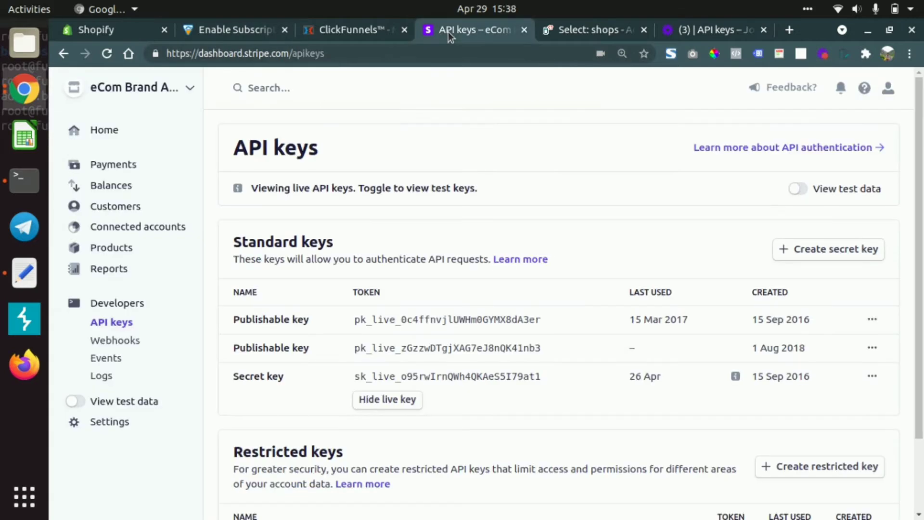
click(112, 249)
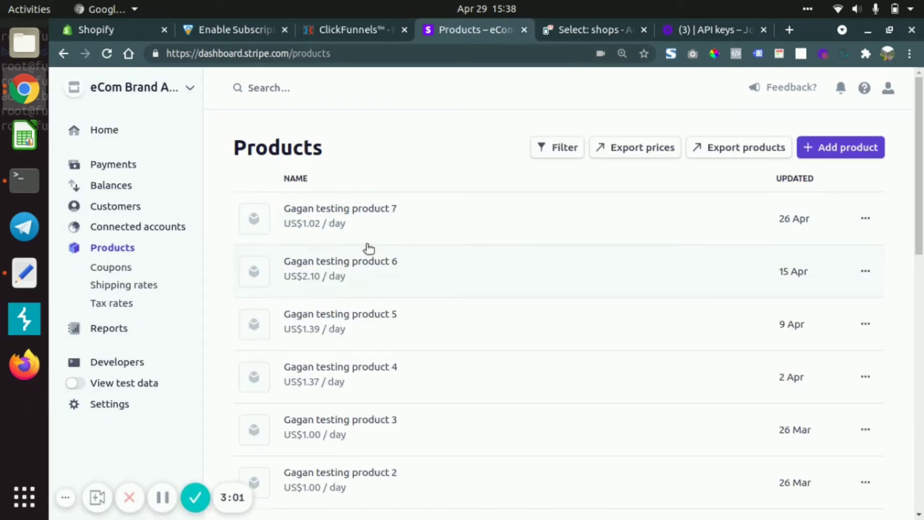
click(830, 148)
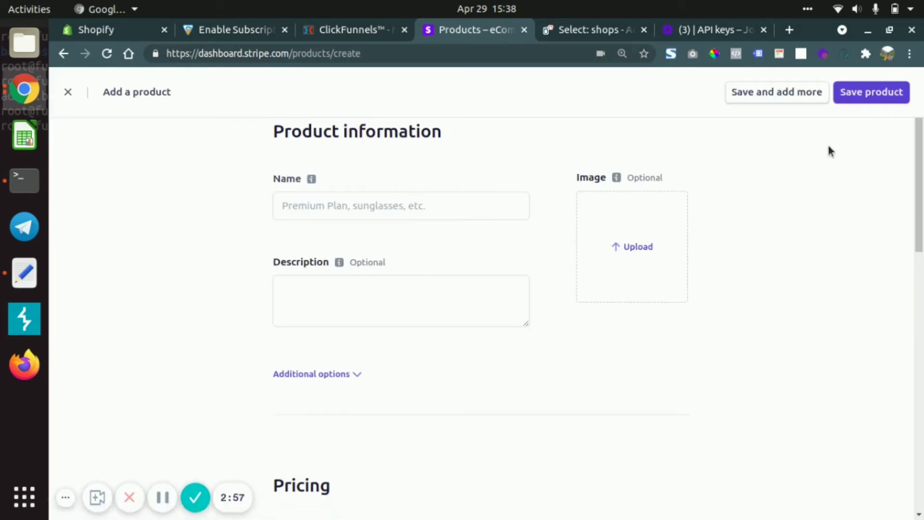
click(333, 204)
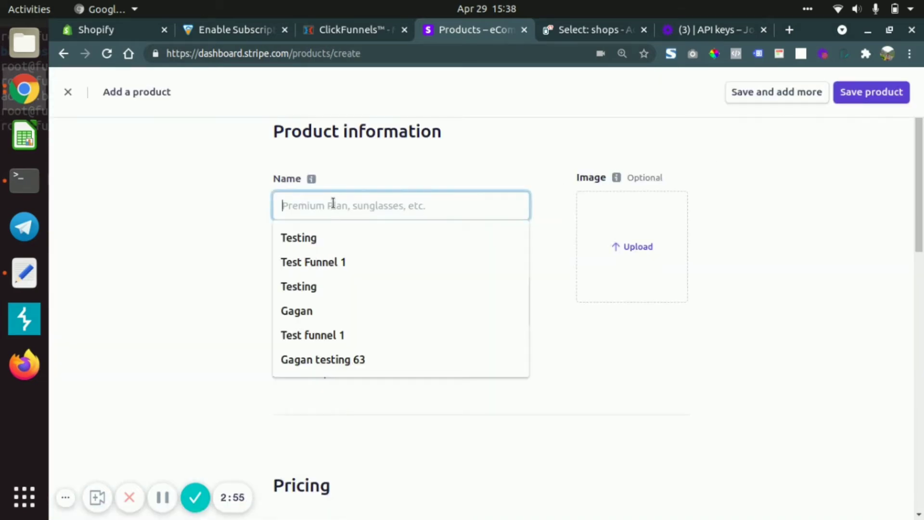
text(Gagan)
key(BackSpace)
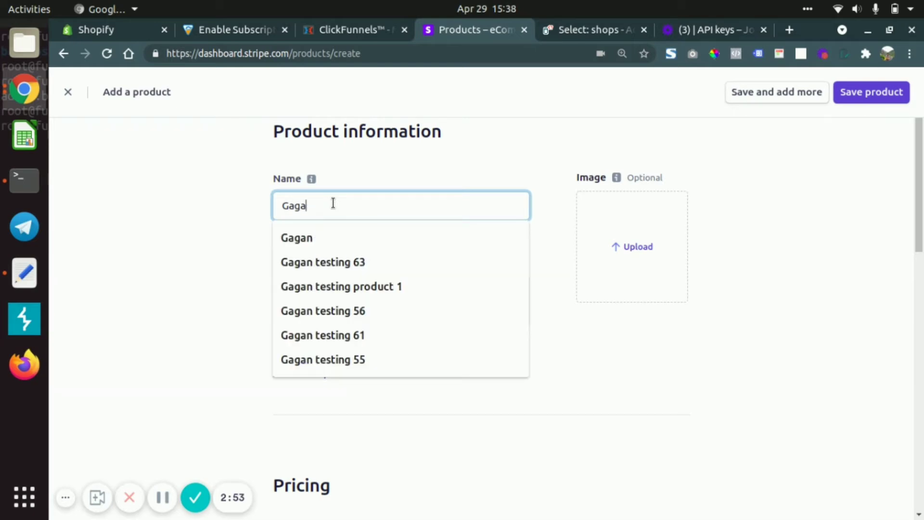
text(tes)
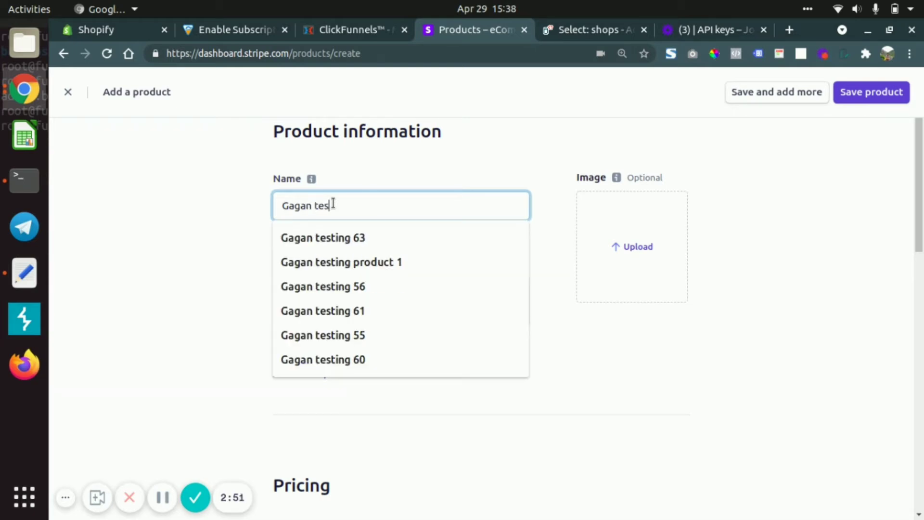
text(ting 75)
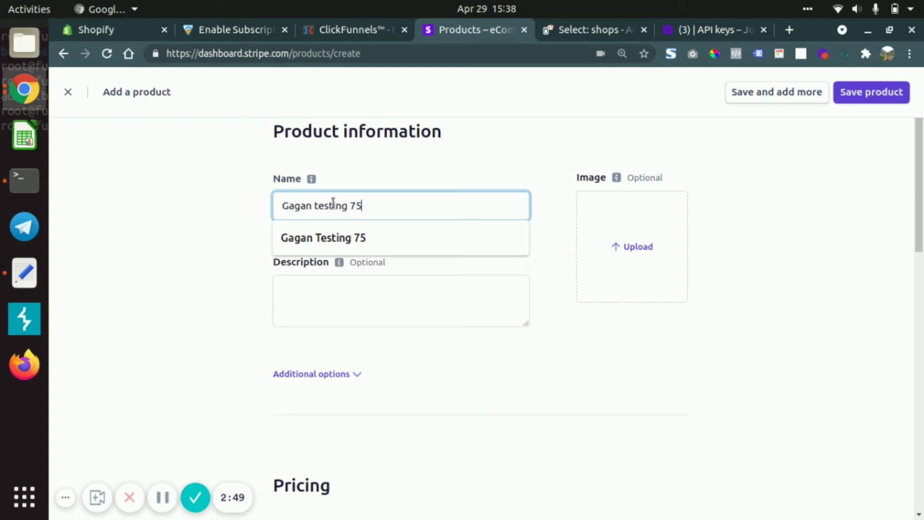
click(212, 215)
- Set the product's recurring standard price to US$19.00 with a Monthly billing period
scroll(313, 274, down, 6)
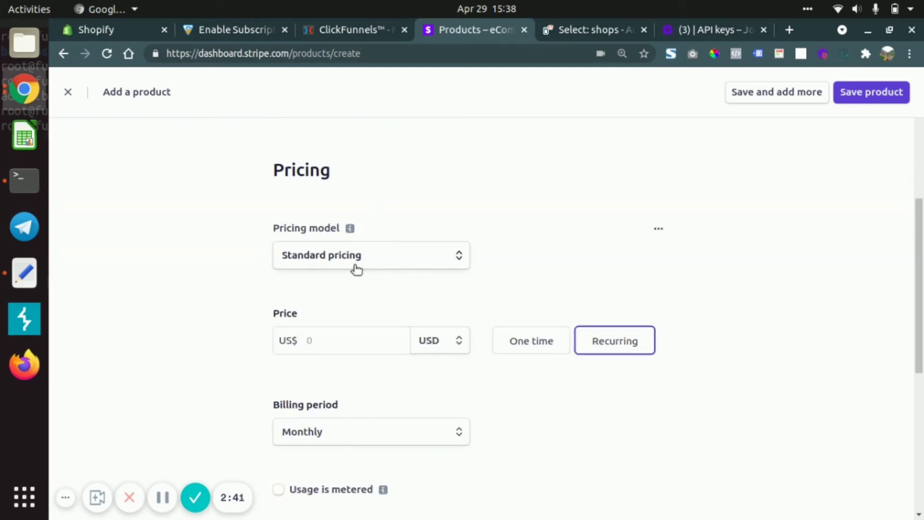
scroll(352, 304, down, 5)
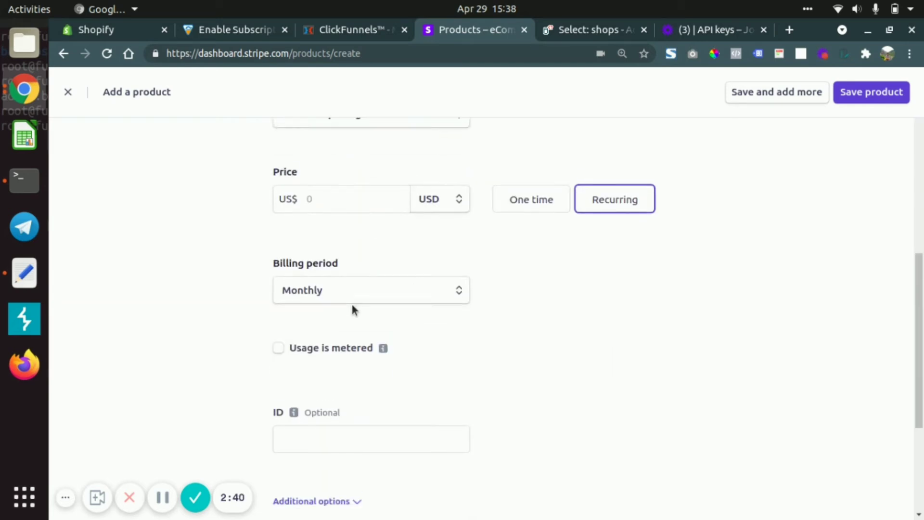
click(366, 199)
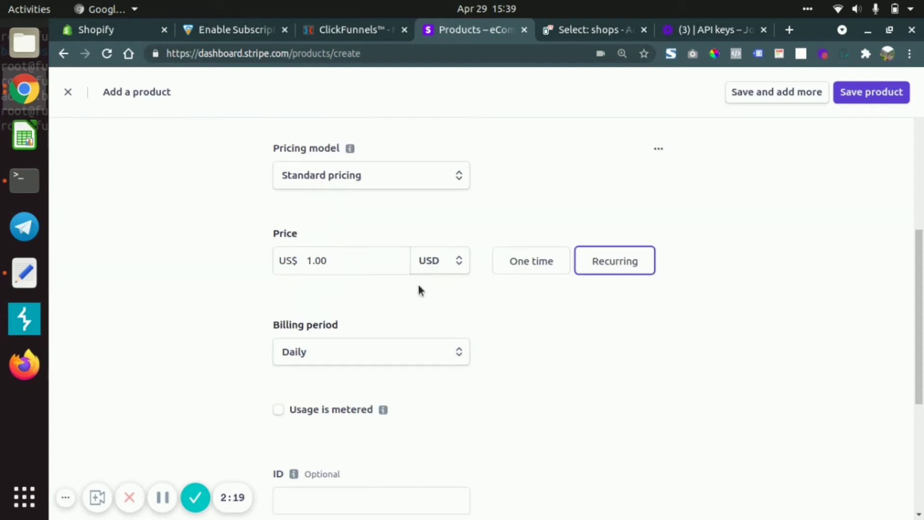
double_click(316, 260)
click(317, 261)
text(9)
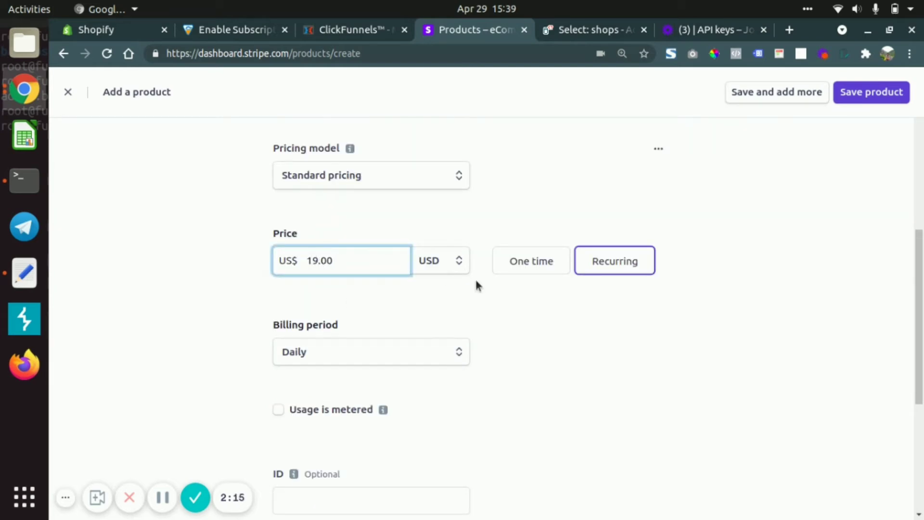
click(352, 363)
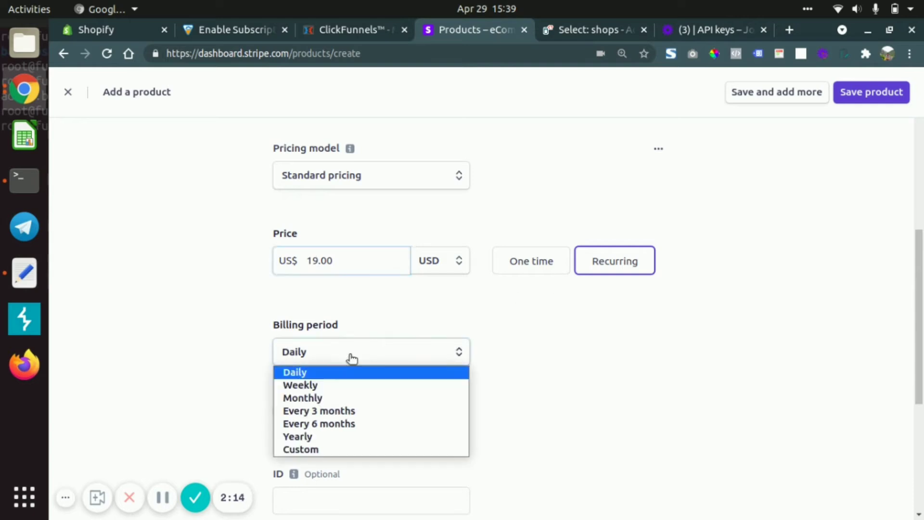
click(329, 397)
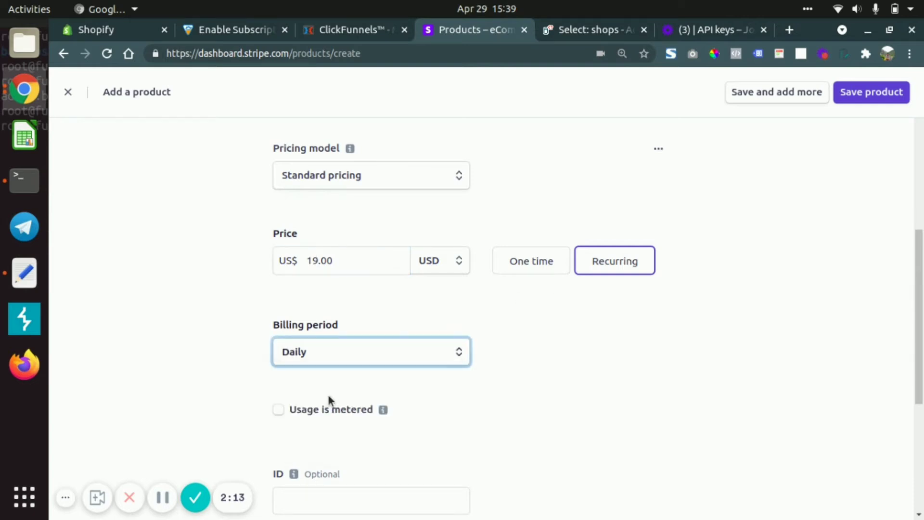
- Change the recurring price to US$1.00 and the billing period to Daily
click(348, 260)
text(1.00)
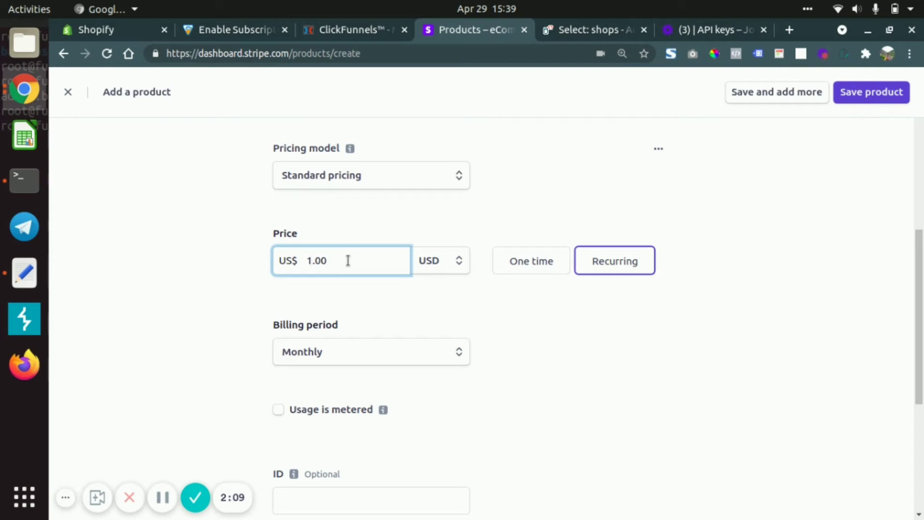
click(344, 354)
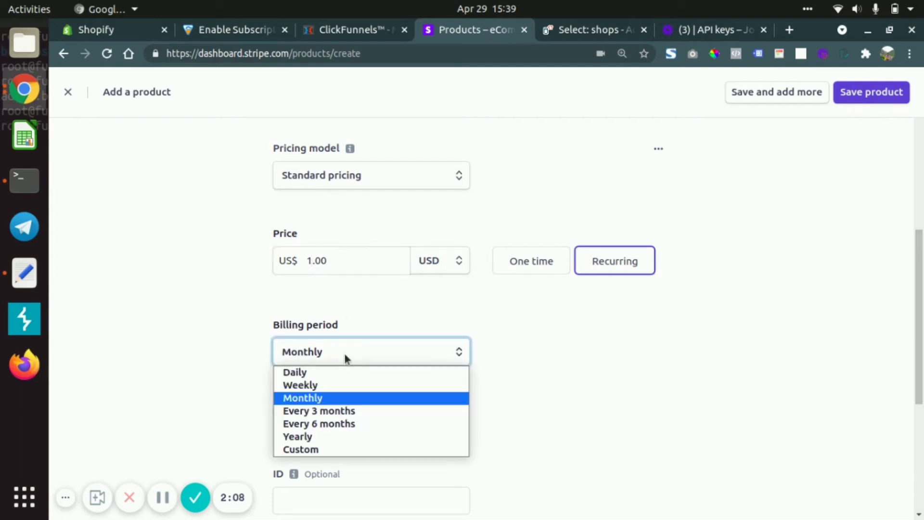
click(322, 375)
- Set the product's recurring price to US$19.00 with a Monthly billing period and save the product
click(339, 260)
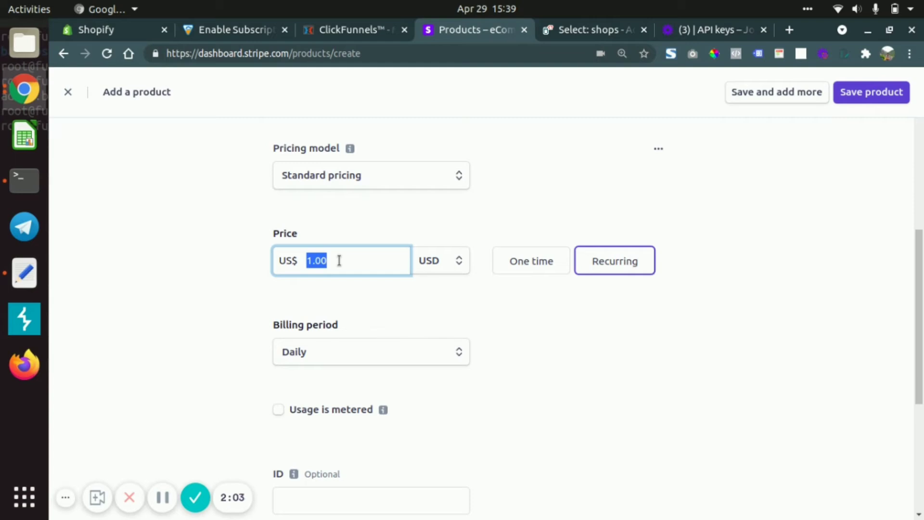
text(1)
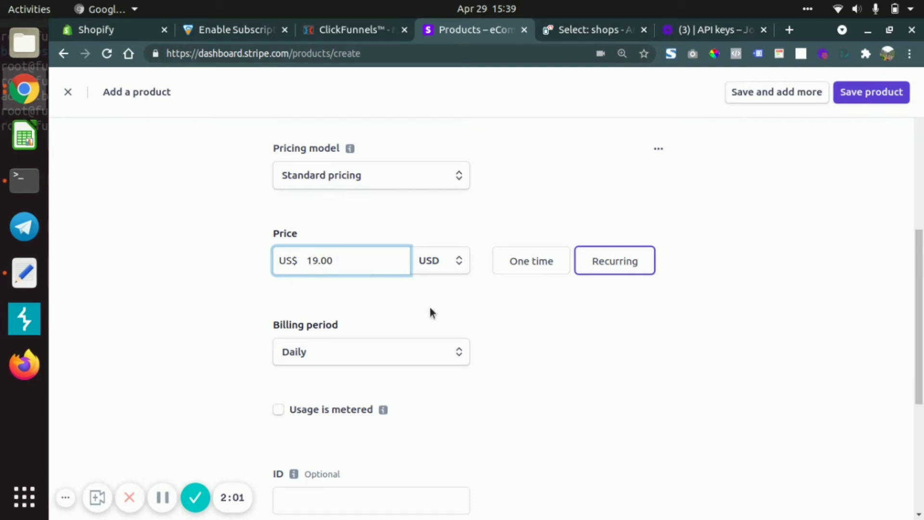
click(327, 353)
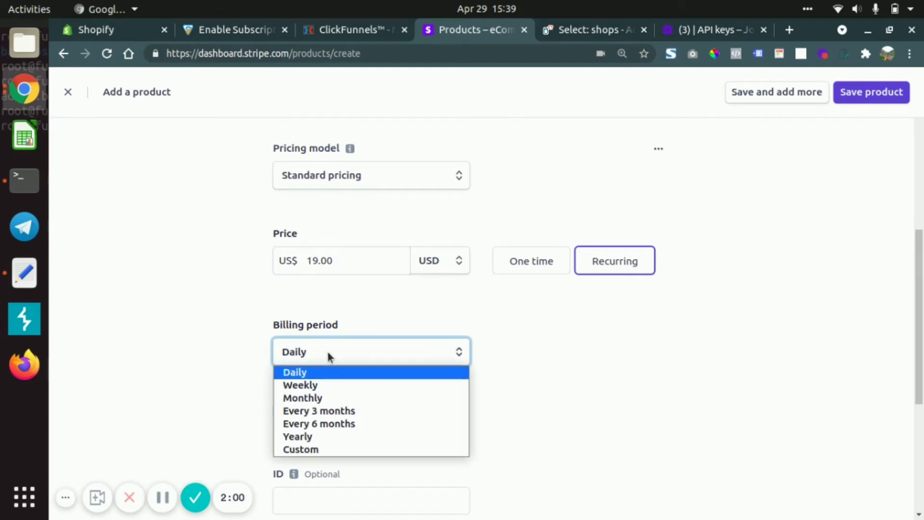
click(326, 398)
drag(547, 359, 823, 163)
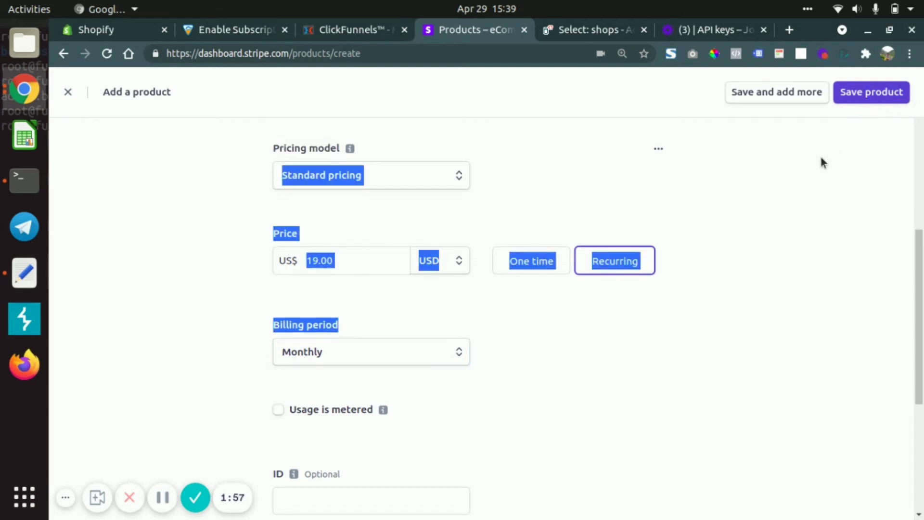
click(767, 212)
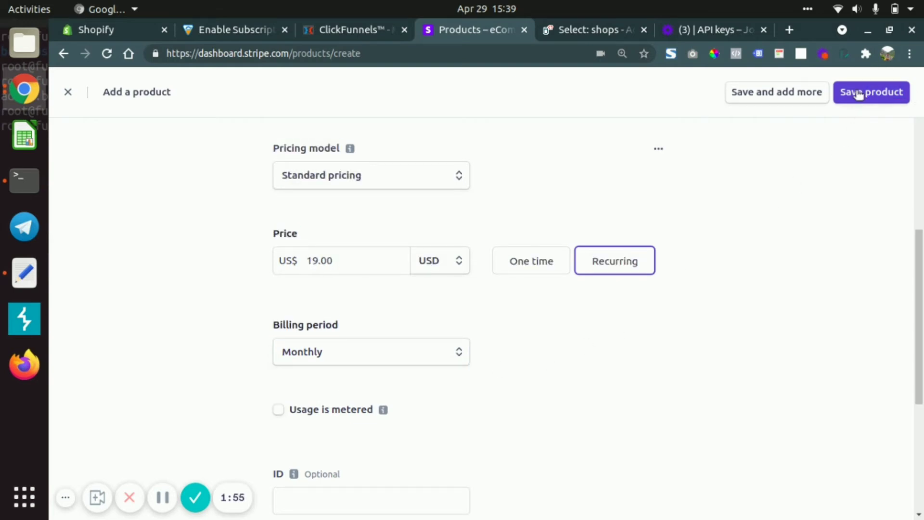
click(858, 93)
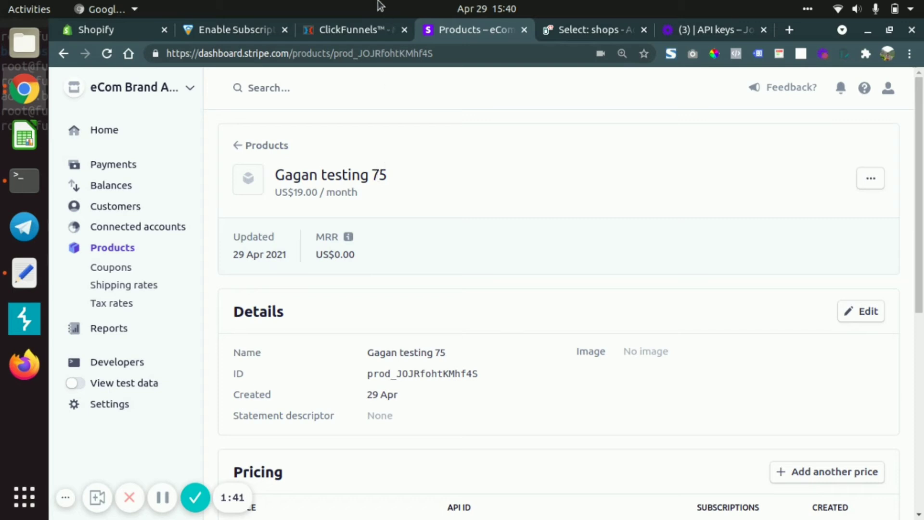
- Switch to ClickFunnels and start adding a new product to the Order Form step of the Test 2 funnel
click(354, 28)
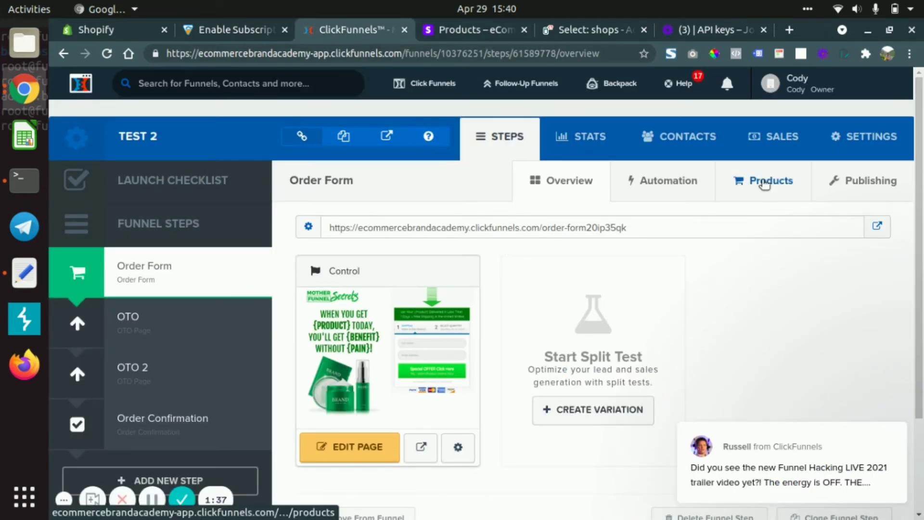
click(765, 184)
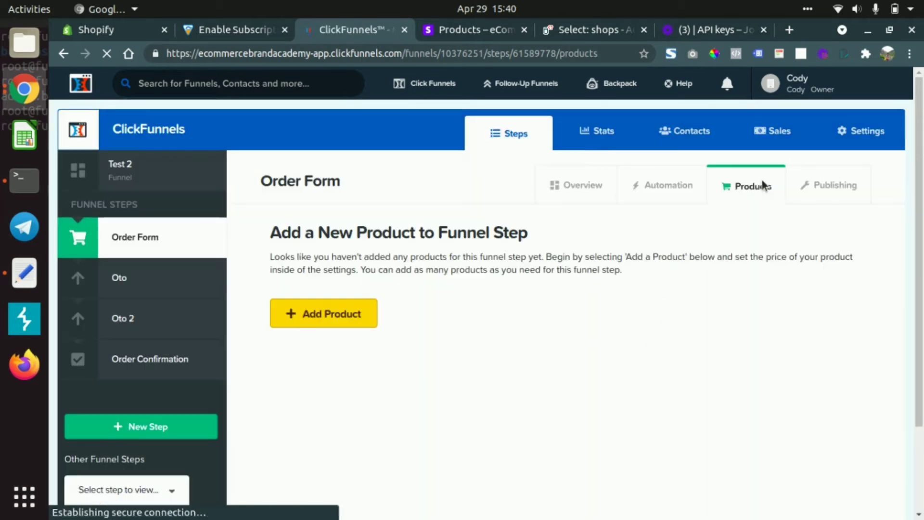
click(338, 319)
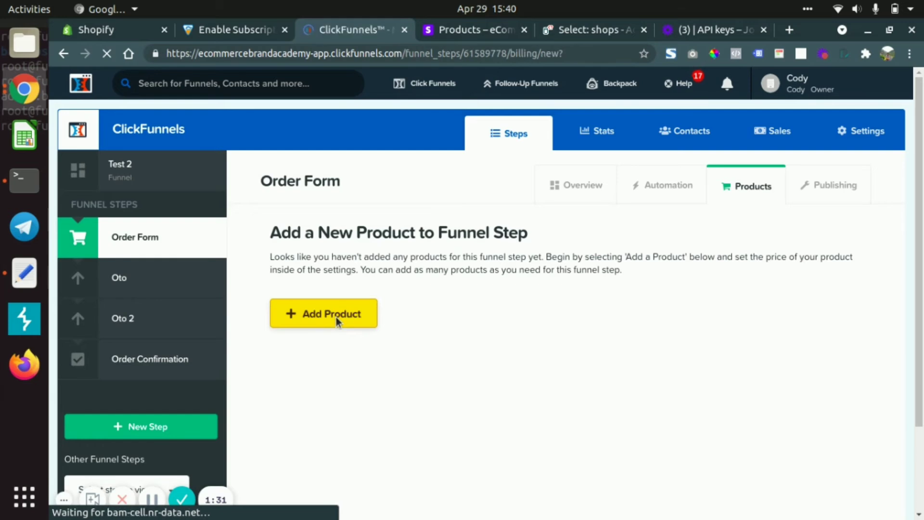
scroll(337, 319, down, 3)
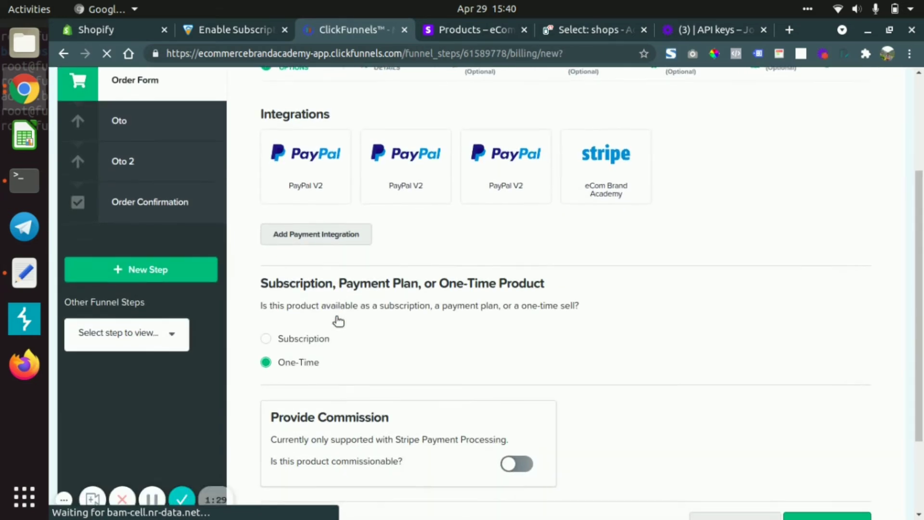
- Choose the eCom Brand Academy Stripe integration, make the product a Subscription, and save to continue to the product details
click(609, 179)
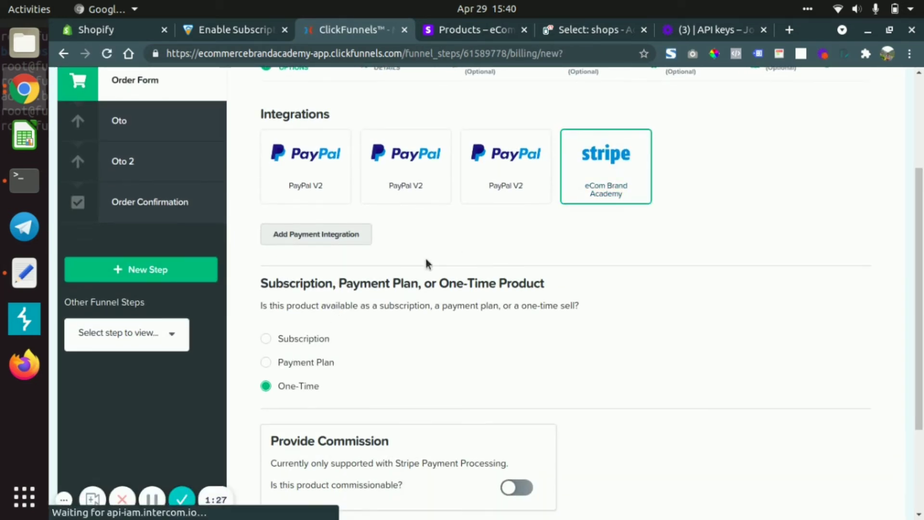
click(266, 339)
scroll(418, 344, down, 3)
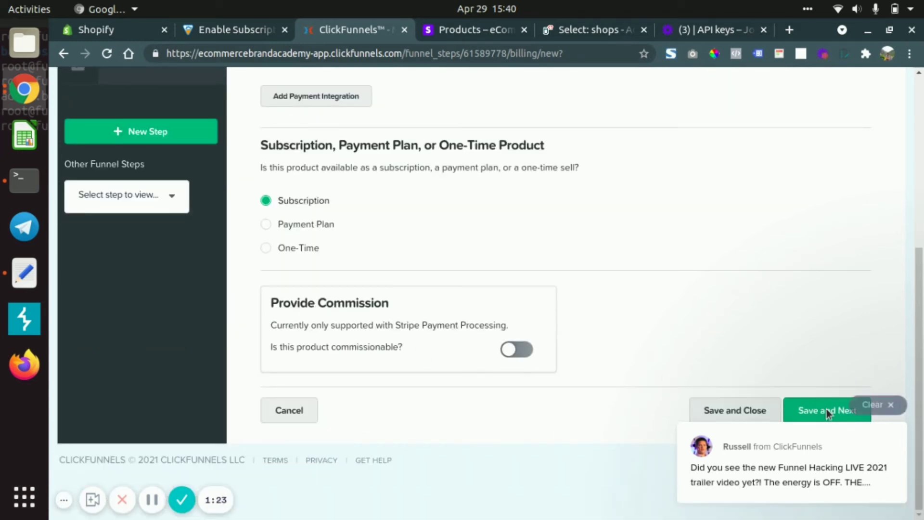
click(886, 408)
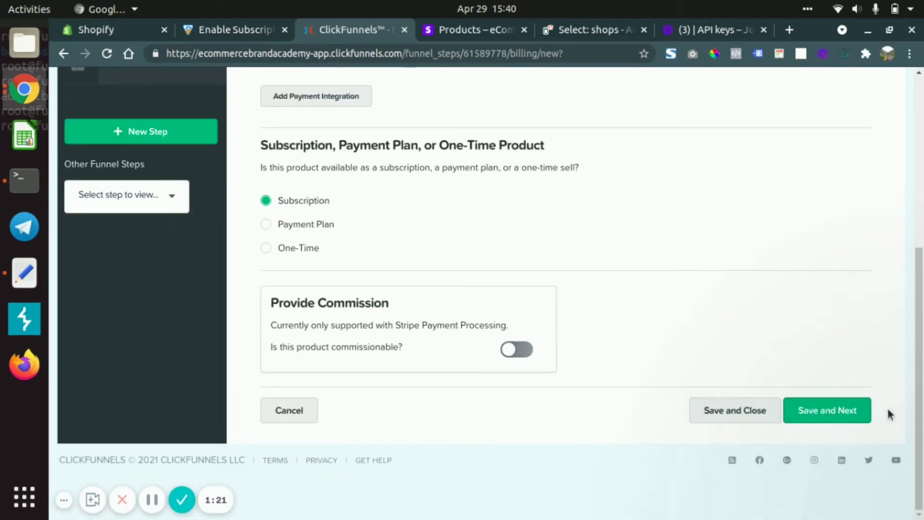
click(804, 414)
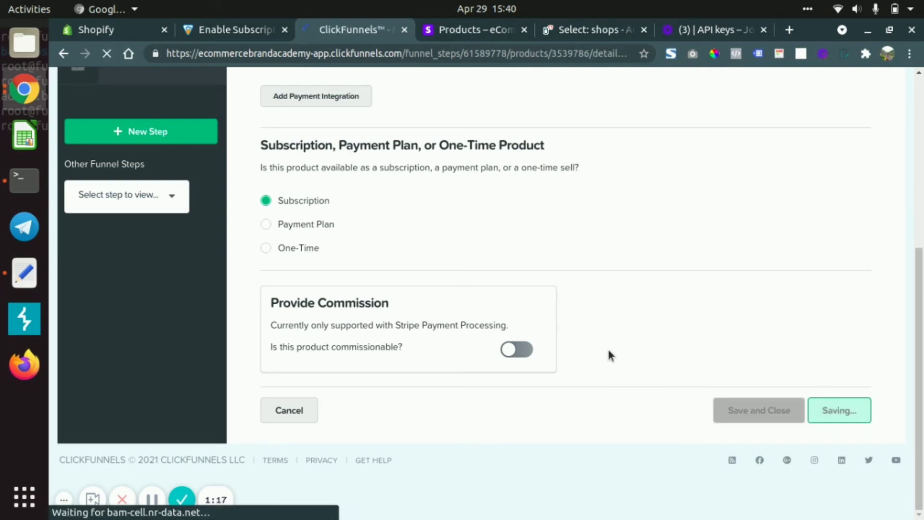
- Name the ClickFunnels product with the tester's first name followed by "testing 75"
scroll(581, 371, down, 4)
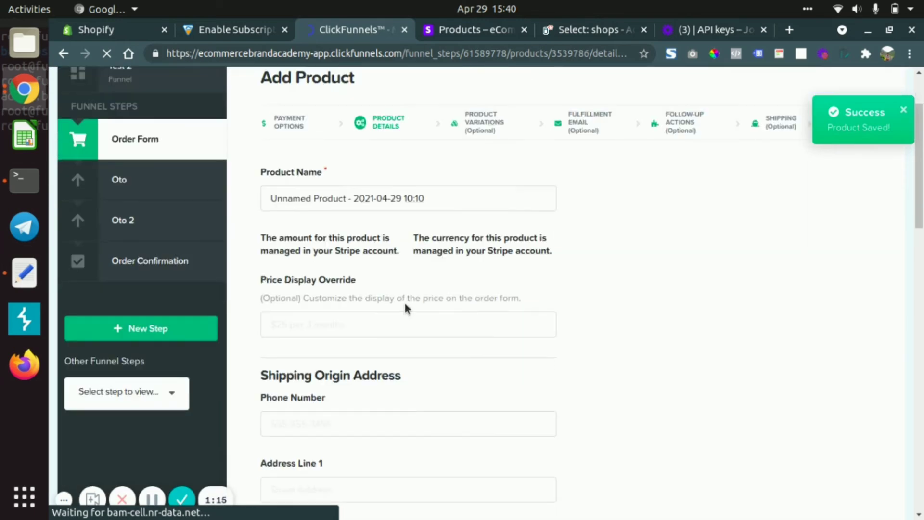
triple_click(337, 199)
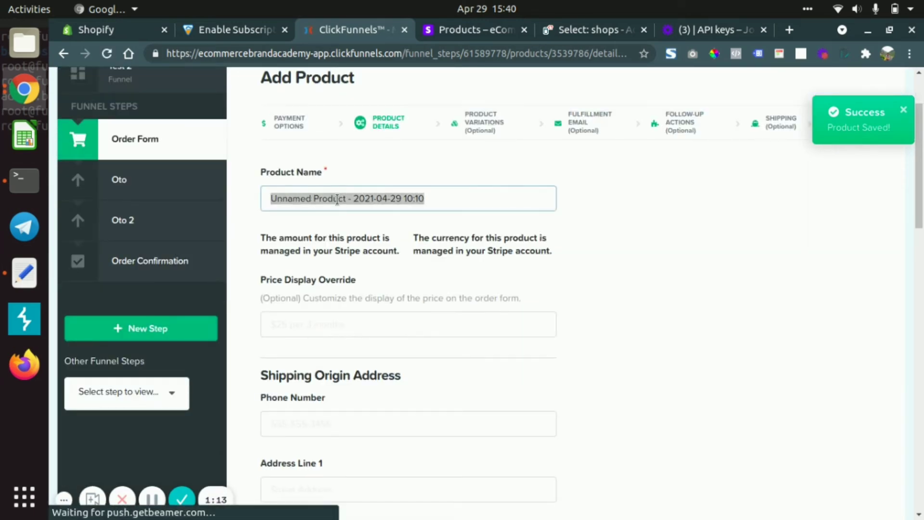
text(Gagan testing)
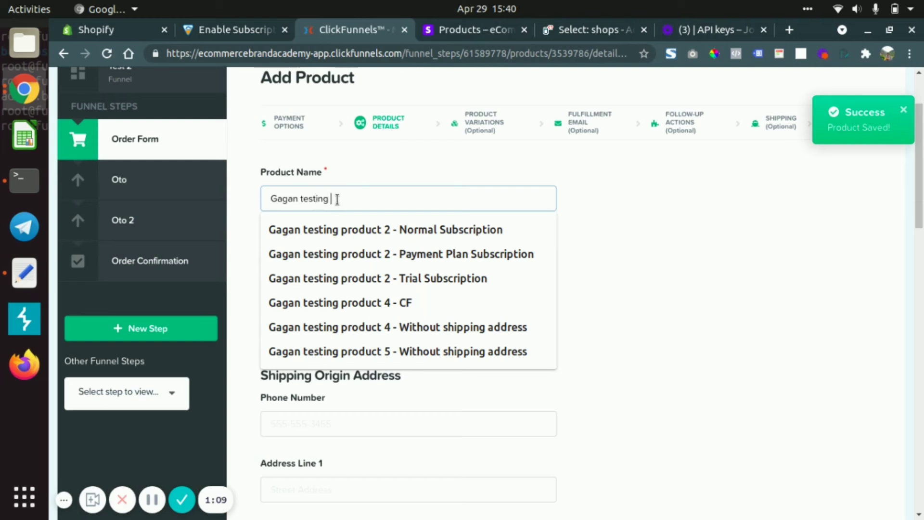
text( 75)
click(607, 222)
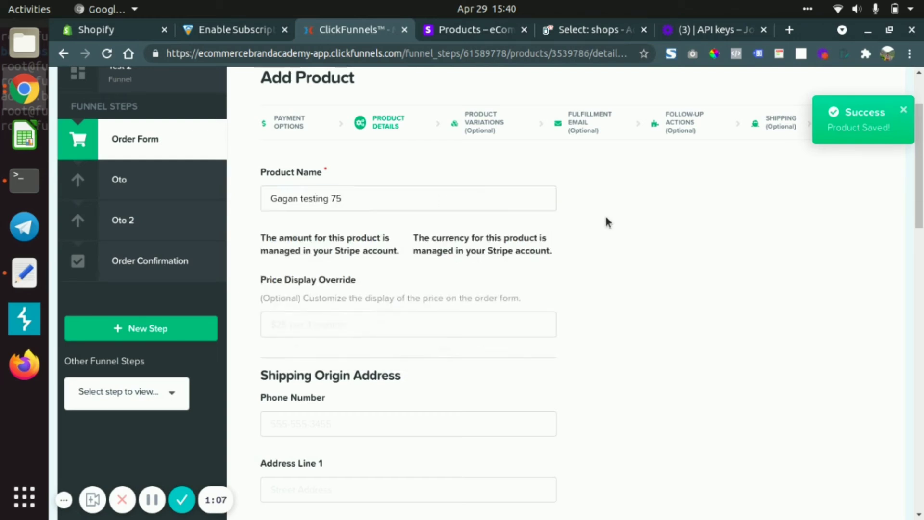
- Set the product's price display override to "$19 / month"
scroll(362, 361, down, 3)
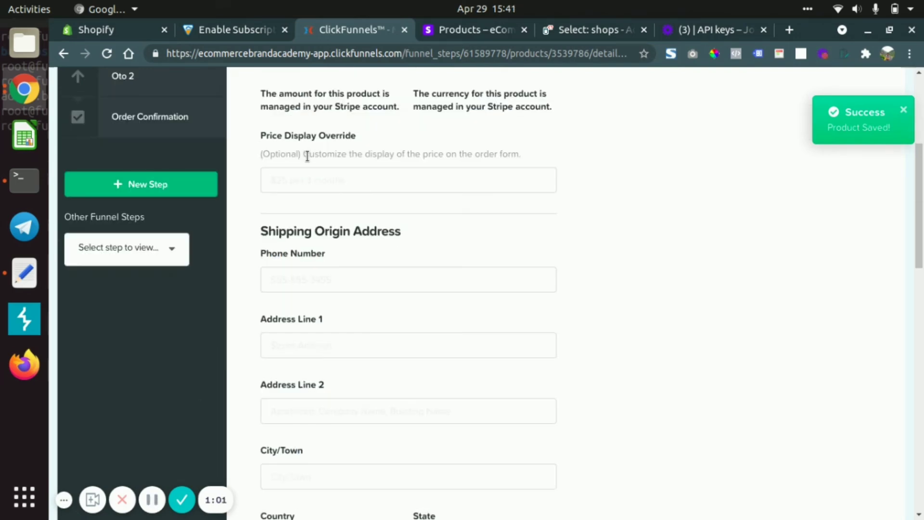
click(345, 184)
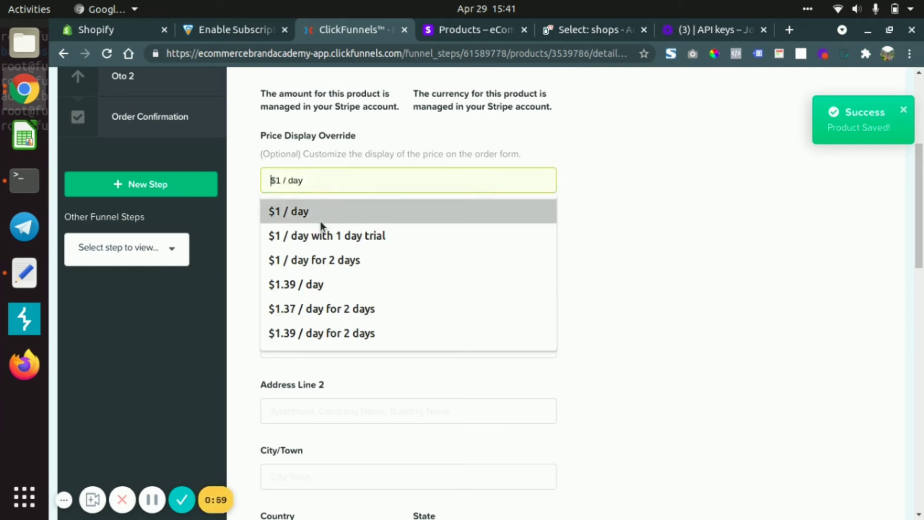
click(307, 215)
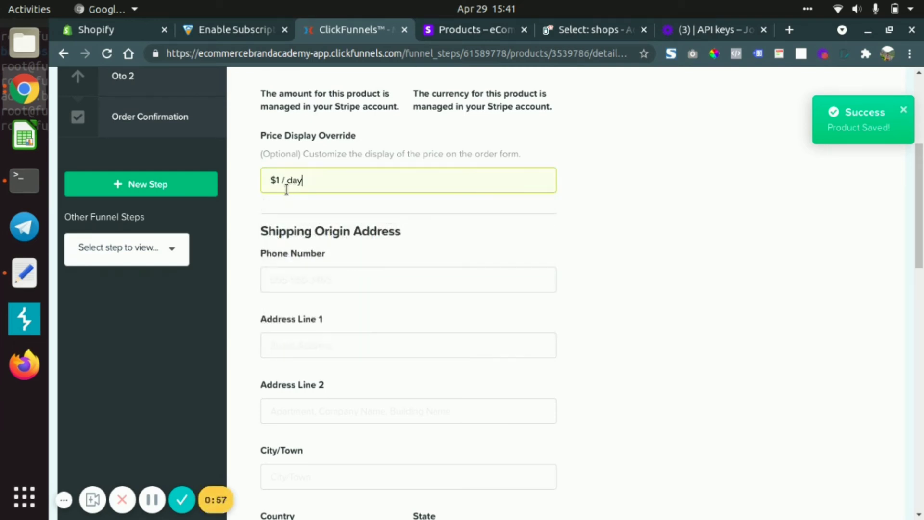
click(279, 184)
text(0)
key(BackSpace)
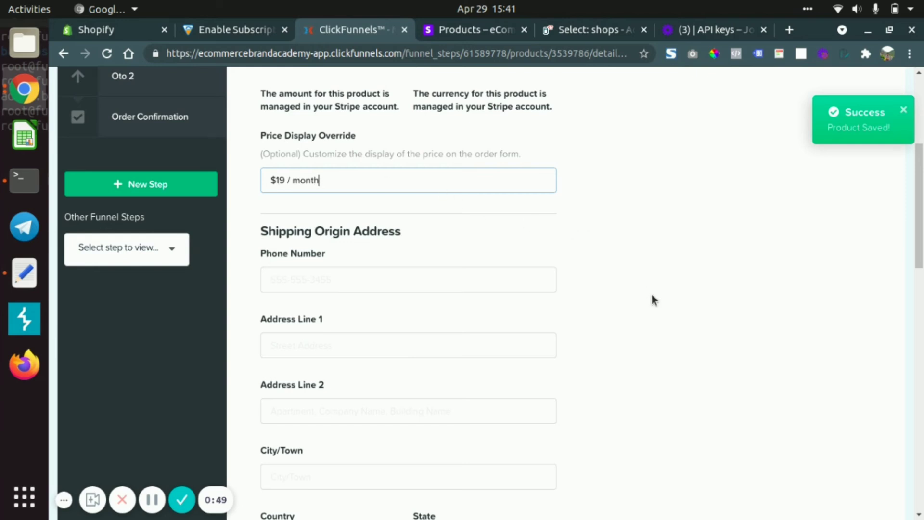
- Link the product to the Stripe plan named with the tester's first name followed by "testing 75"
scroll(652, 299, down, 5)
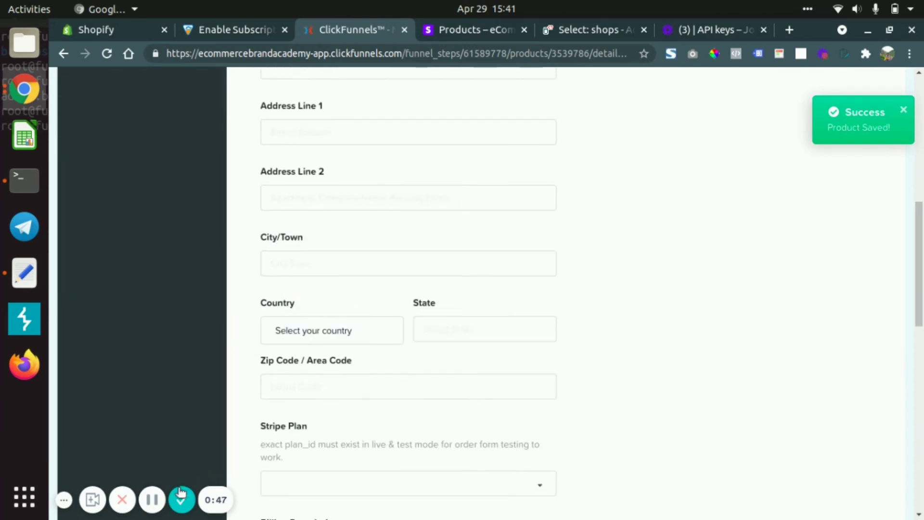
scroll(154, 496, down, 5)
scroll(393, 309, up, 8)
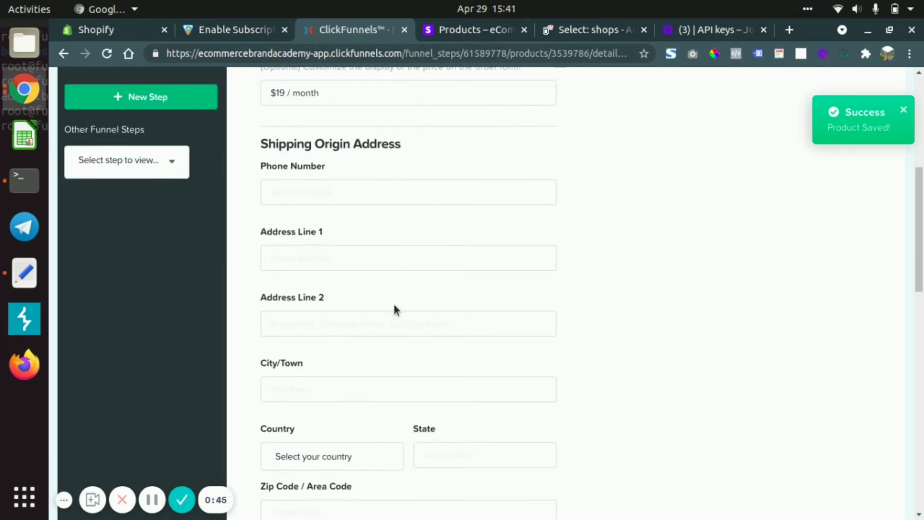
scroll(423, 238, down, 6)
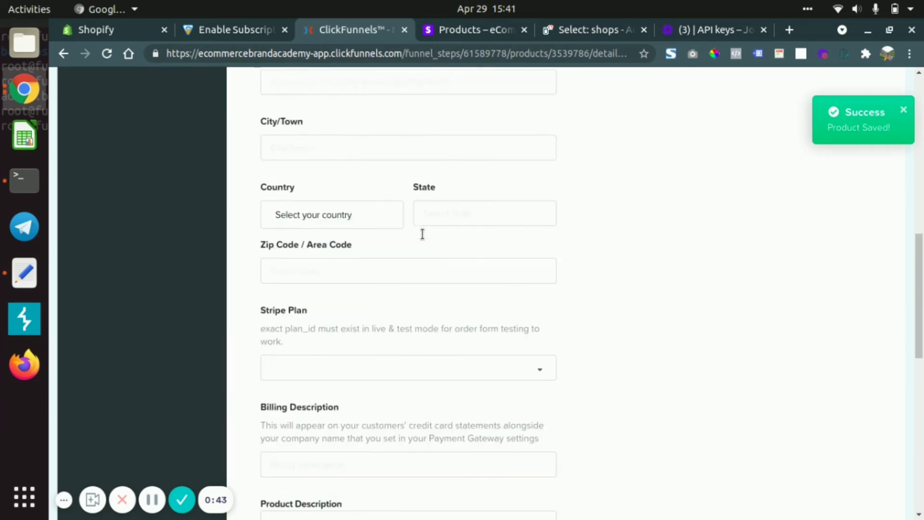
scroll(422, 239, down, 4)
click(366, 193)
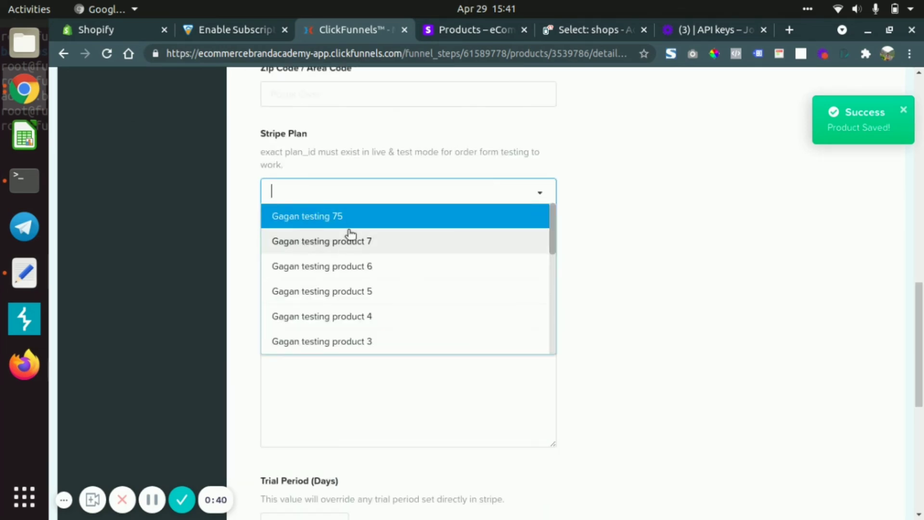
click(317, 218)
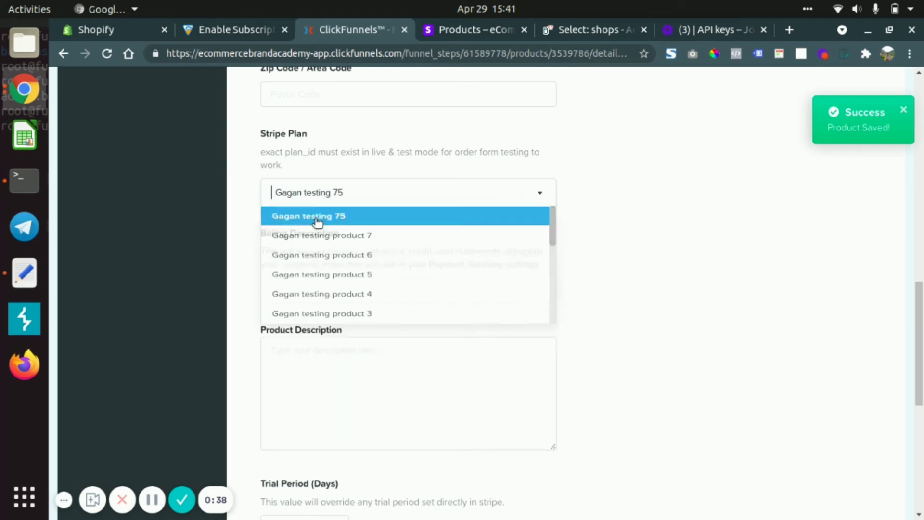
- Review the remaining product details, leaving the optional fields blank, and save and close the product
scroll(296, 247, down, 2)
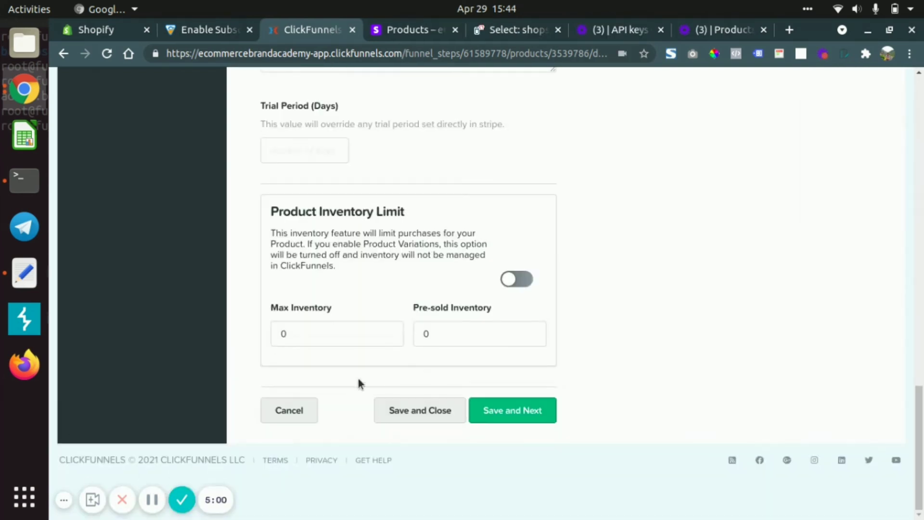
scroll(628, 217, up, 1)
scroll(626, 213, up, 10)
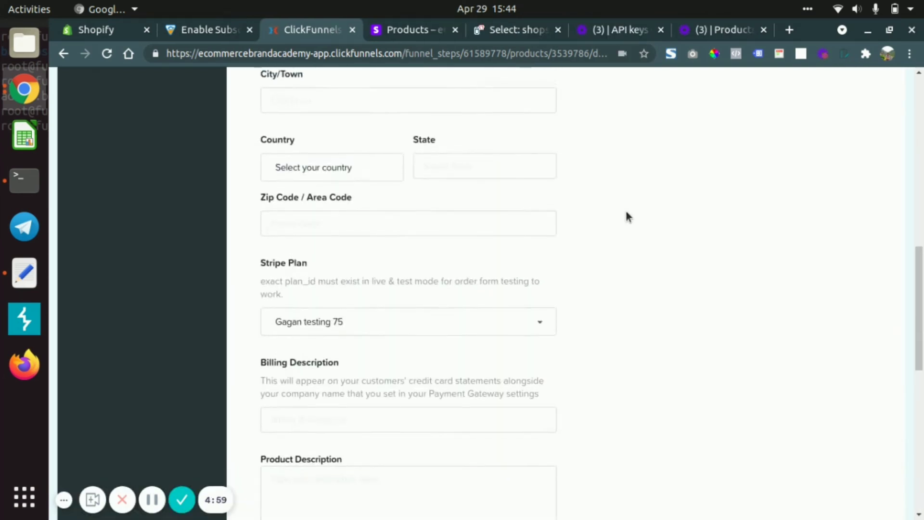
scroll(627, 213, down, 11)
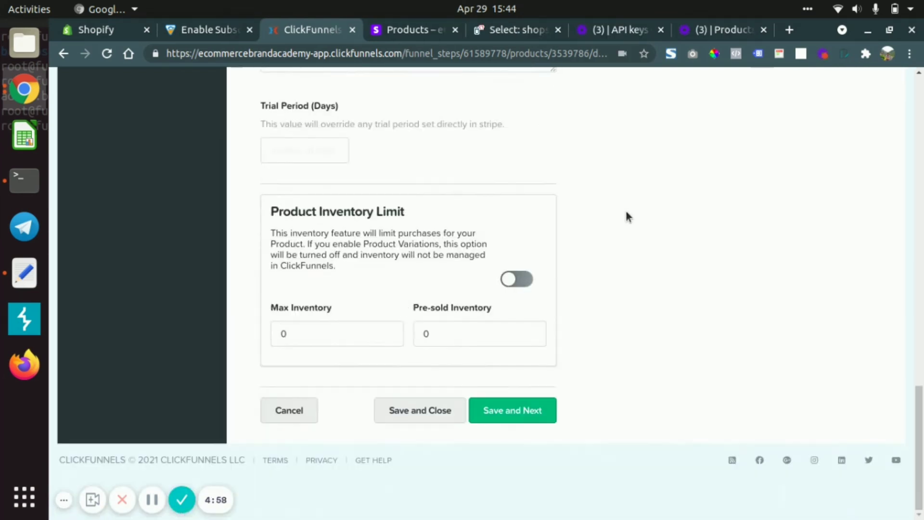
click(424, 415)
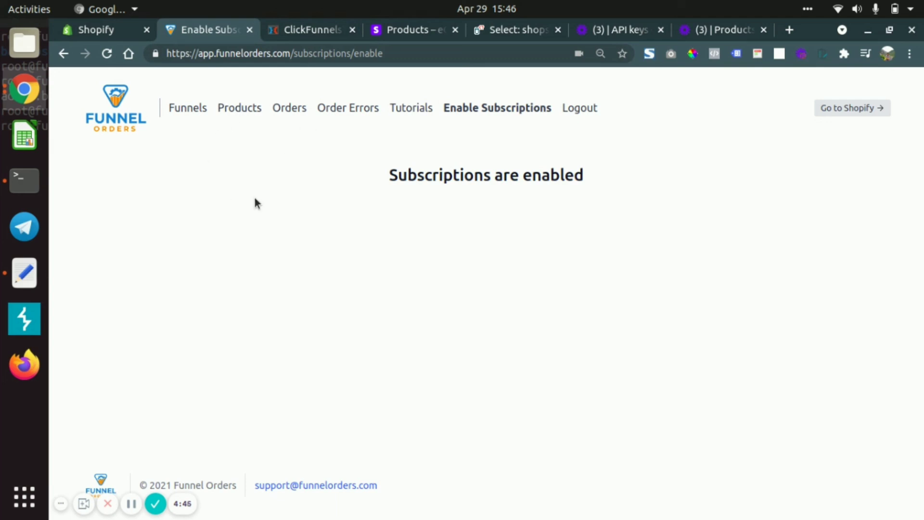
- Switch to Funnel Orders and examine the product list's match statuses and the list of orders
click(234, 109)
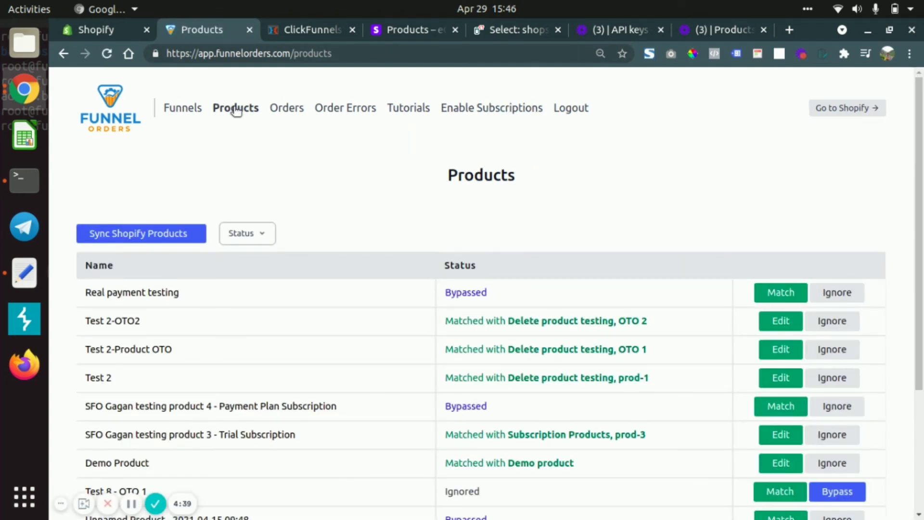
scroll(460, 364, down, 4)
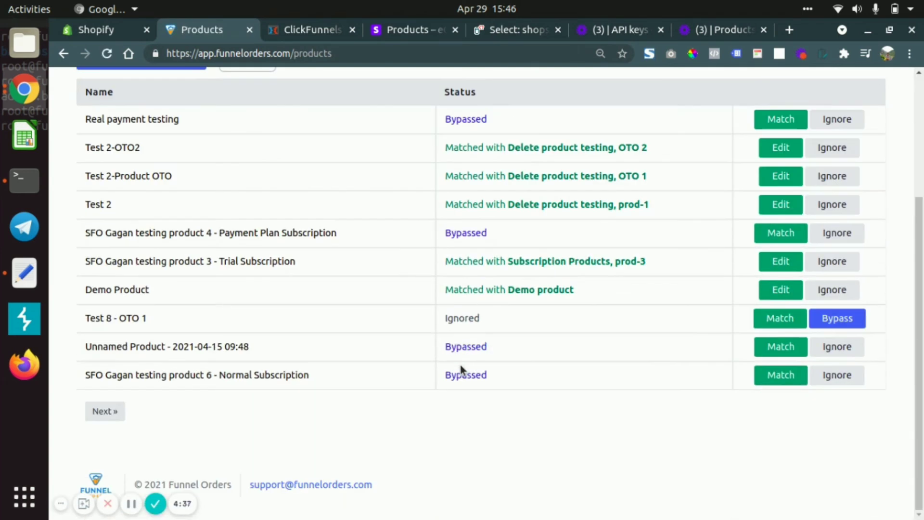
scroll(472, 212, up, 4)
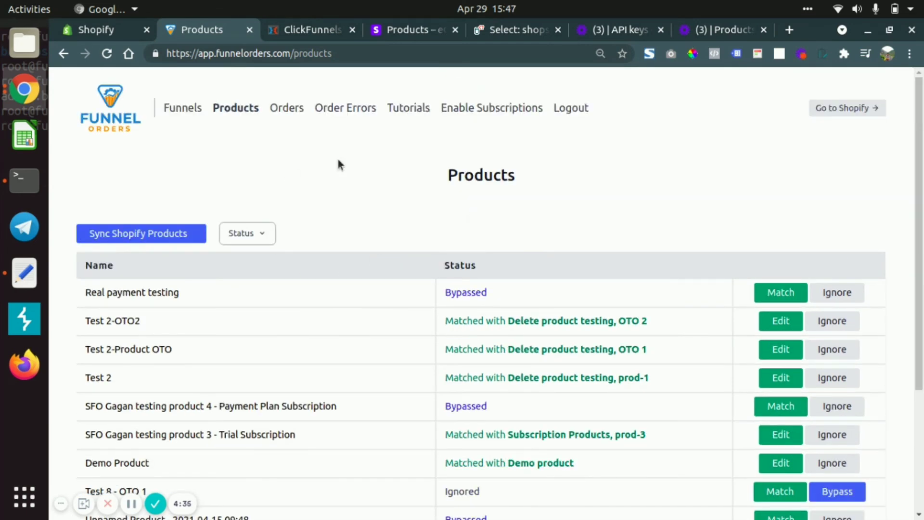
click(289, 106)
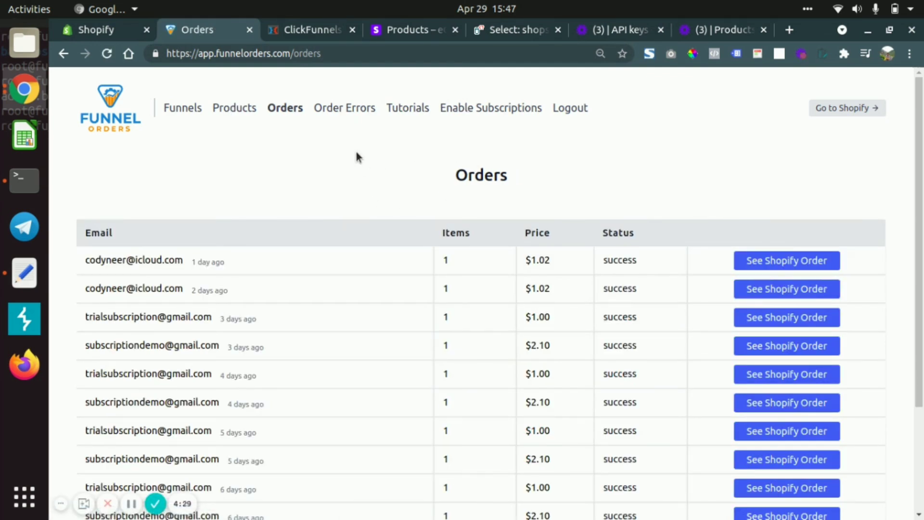
click(134, 505)
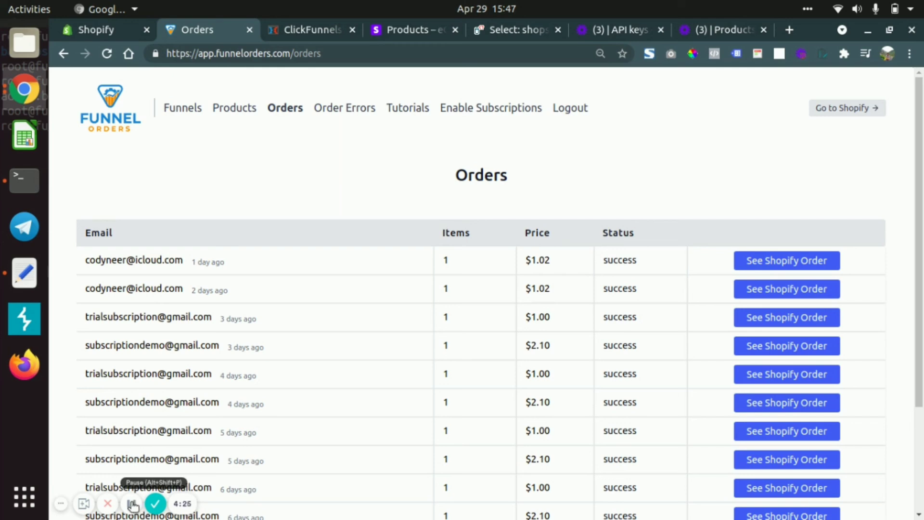